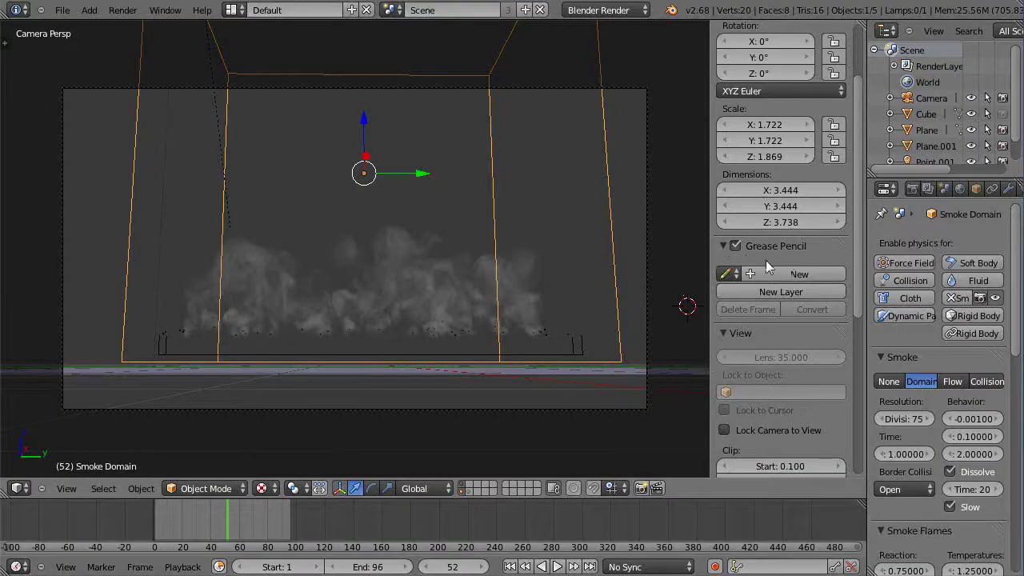
Hide the 3D view sidebar and orbit down to see the smoke domain above the ground plane
key(n)
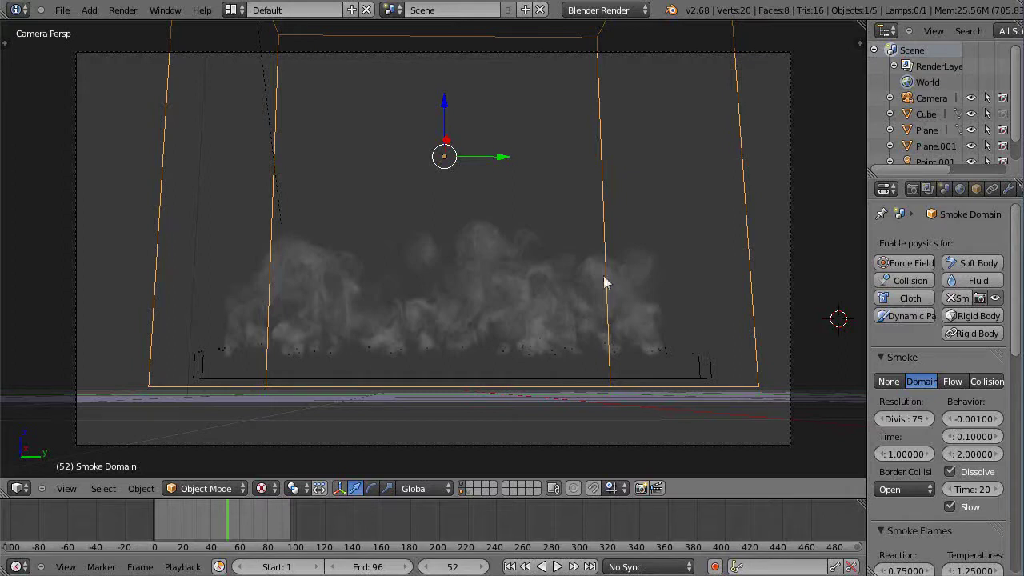
middle_drag(441, 378, 477, 372)
scroll(477, 372, up, 3)
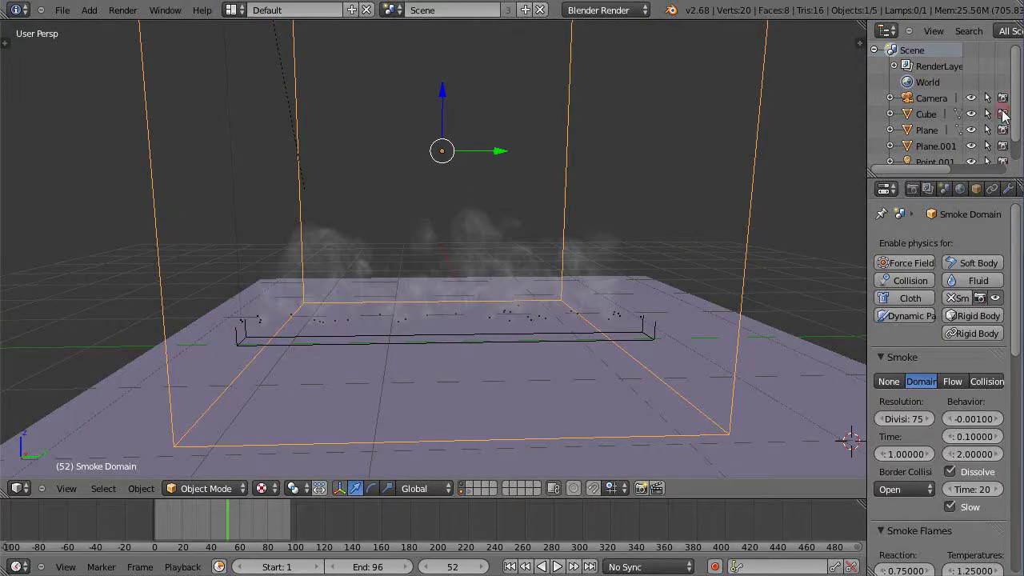
Leave the Cube excluded from rendering and widen the properties column beside the viewport
click(1004, 116)
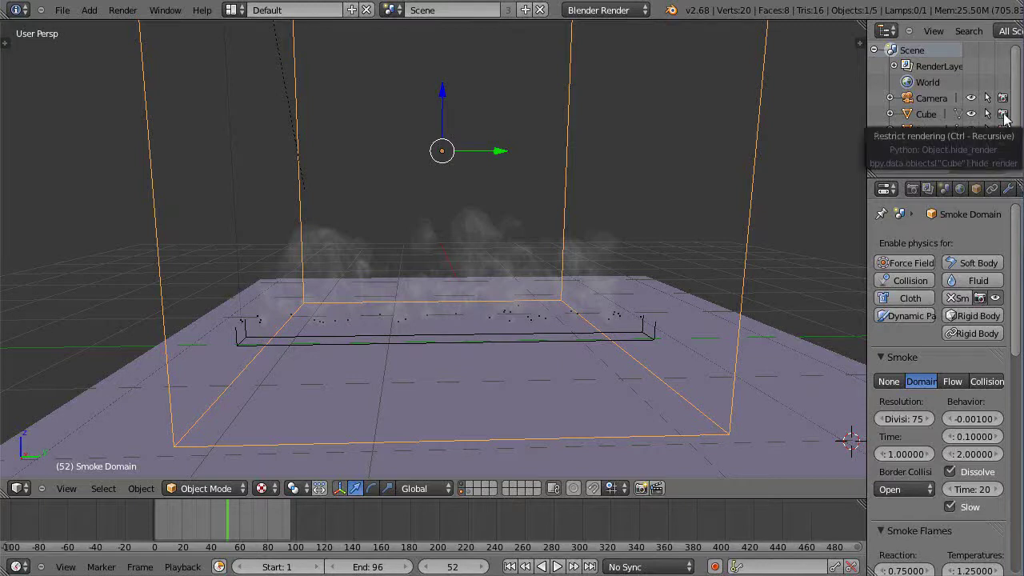
click(1004, 116)
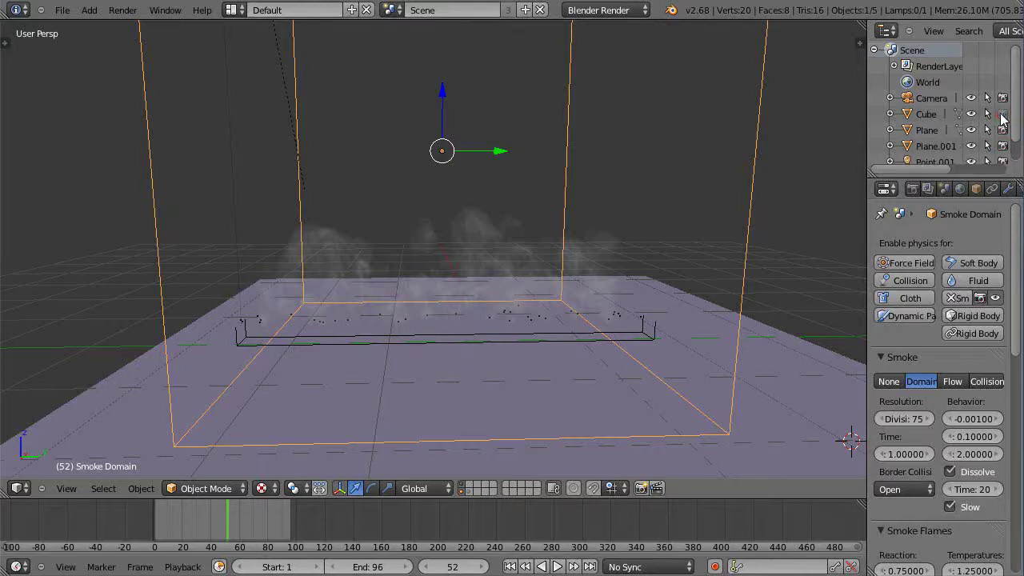
click(1006, 118)
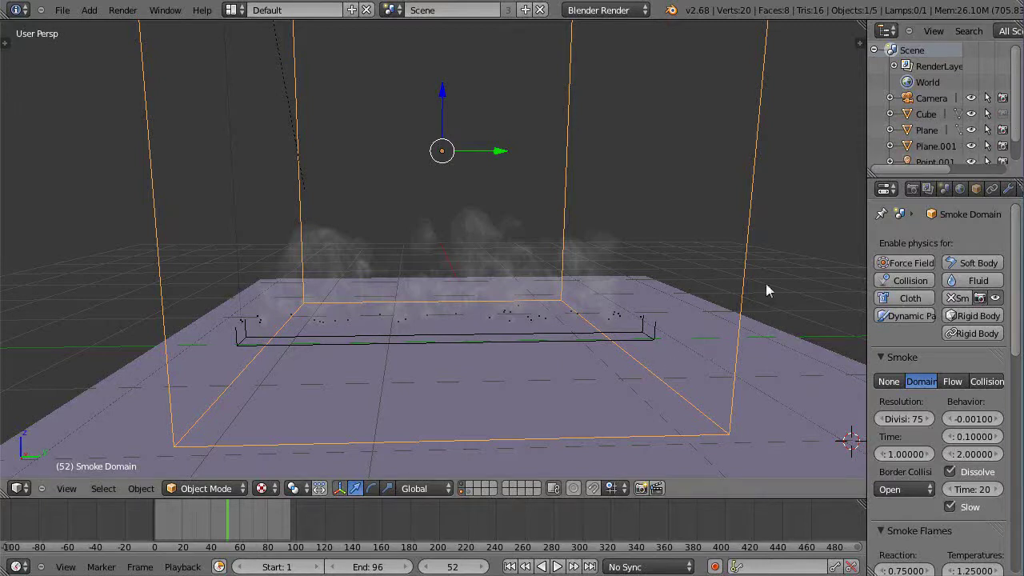
drag(868, 328, 824, 330)
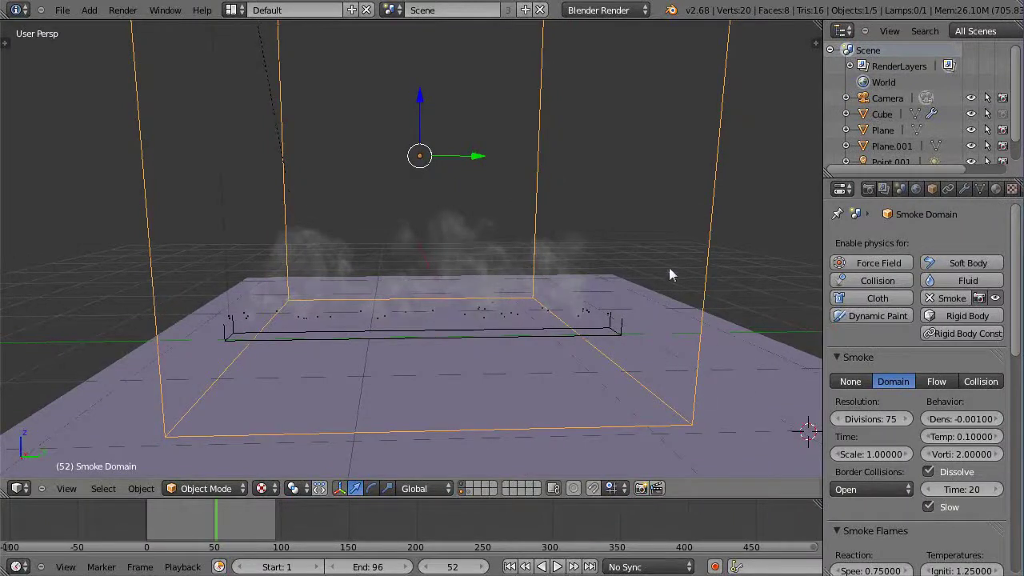
Review the domain material's volume settings: density 0, emission 5.000, Integration step size 0.020
click(996, 189)
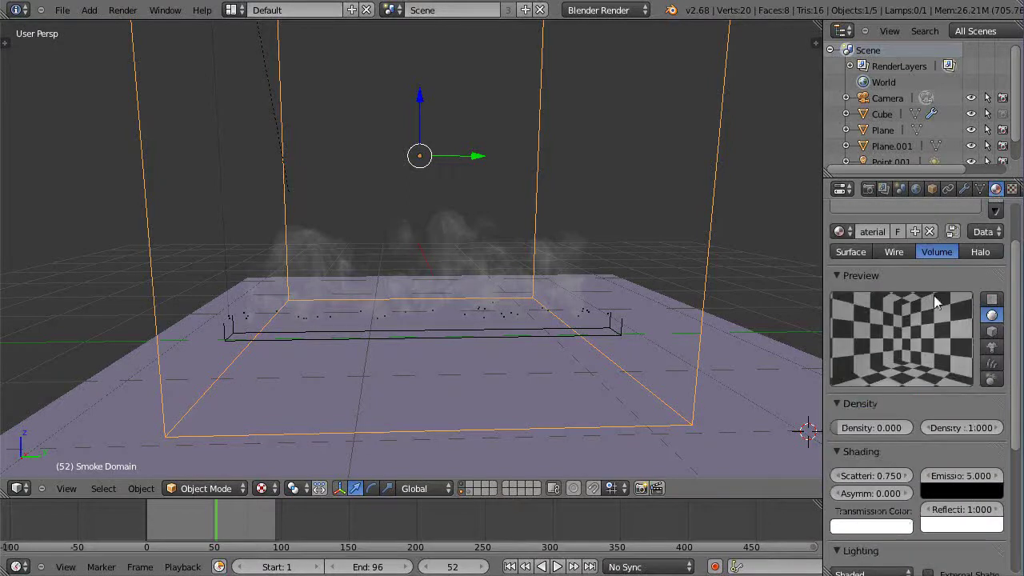
scroll(932, 324, down, 2)
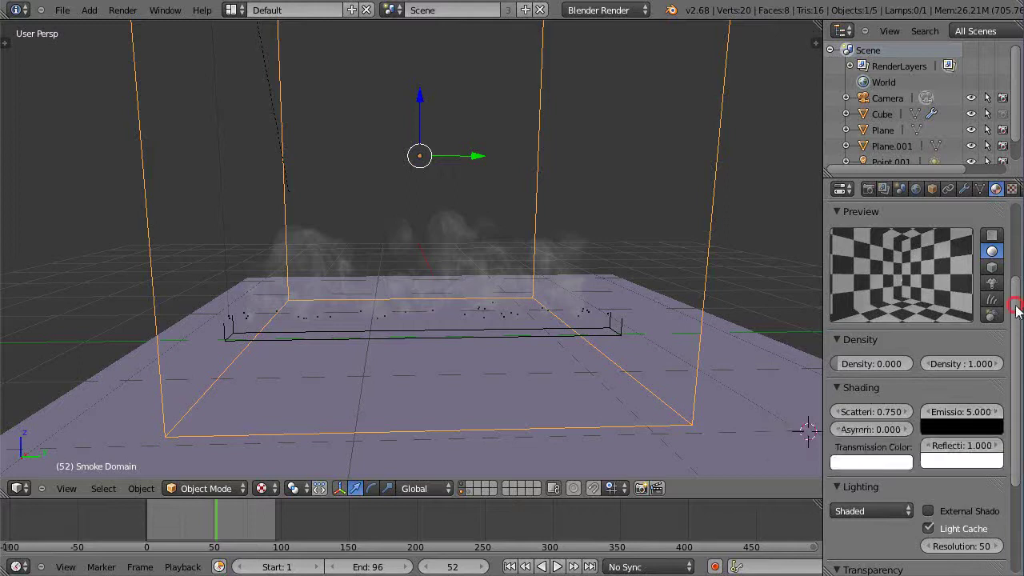
drag(1016, 311, 1009, 416)
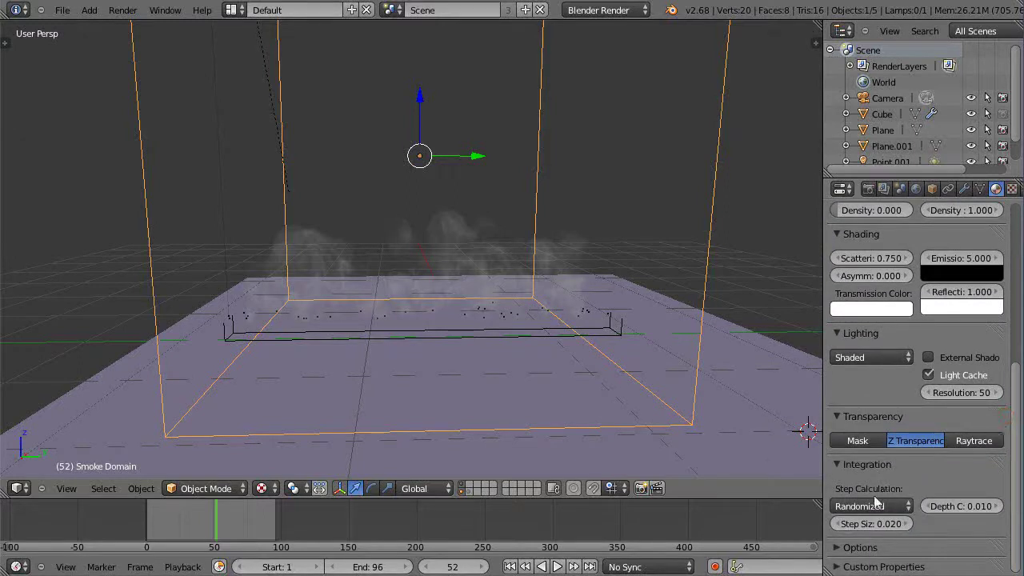
click(837, 465)
click(837, 464)
key(alt+Tab)
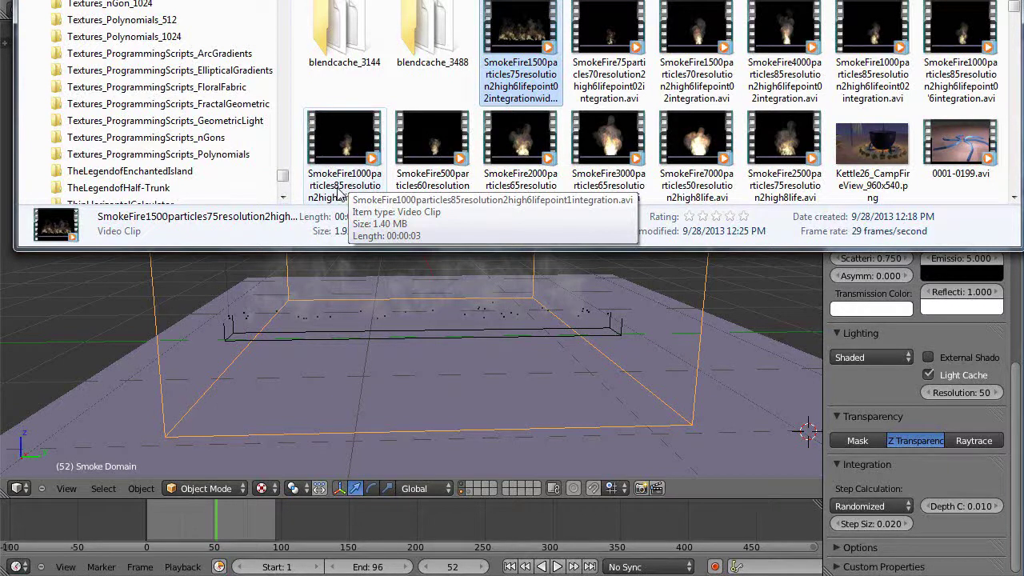
click(950, 351)
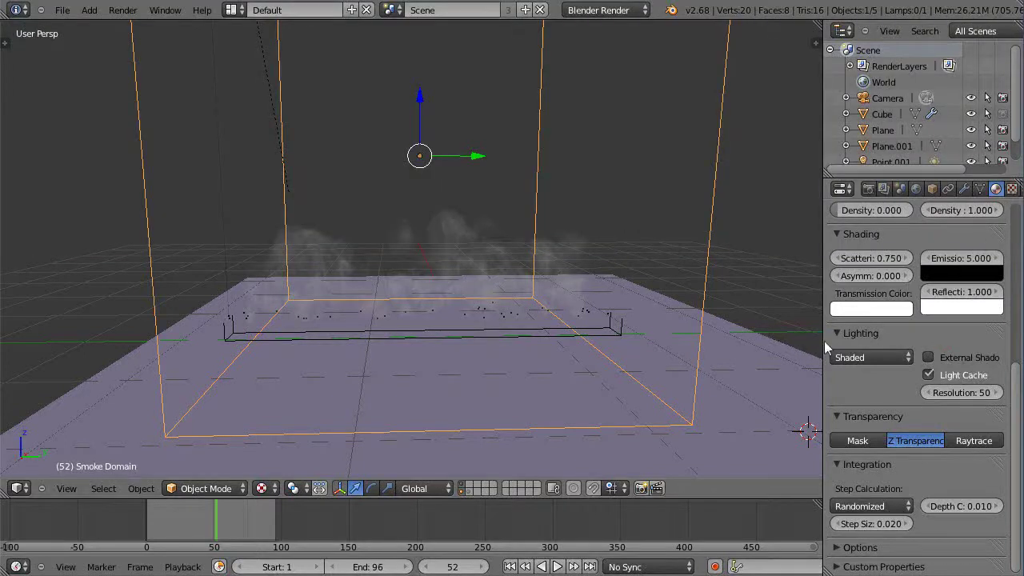
Widen Properties and view the smoke domain's physics settings with 75 resolution divisions
drag(825, 343, 784, 340)
click(1007, 188)
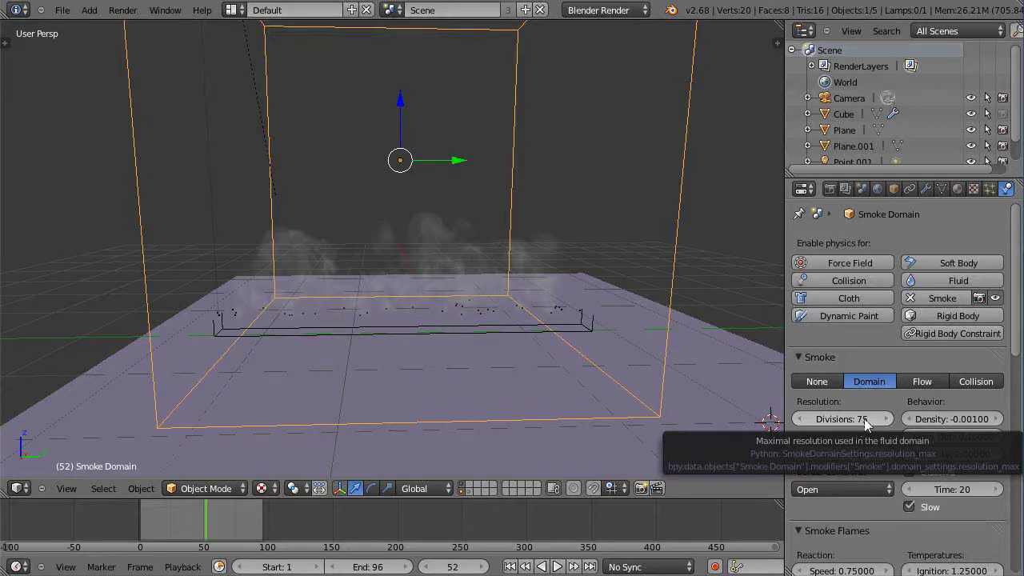
click(460, 325)
click(460, 325)
Select the Cube emitter and show its particle system: 1500 particles emitted from faces
right_click(460, 328)
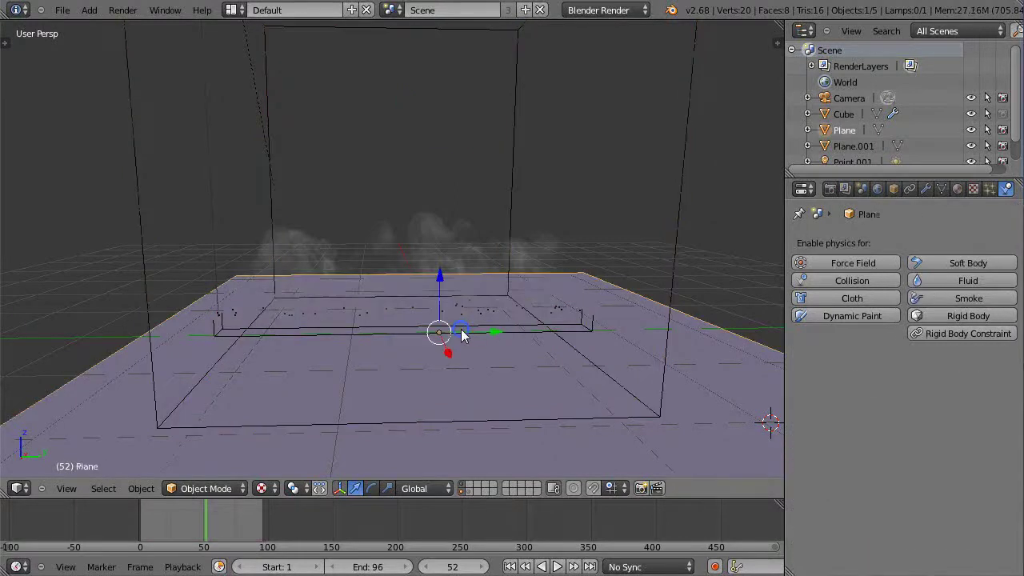
right_click(461, 334)
right_click(522, 336)
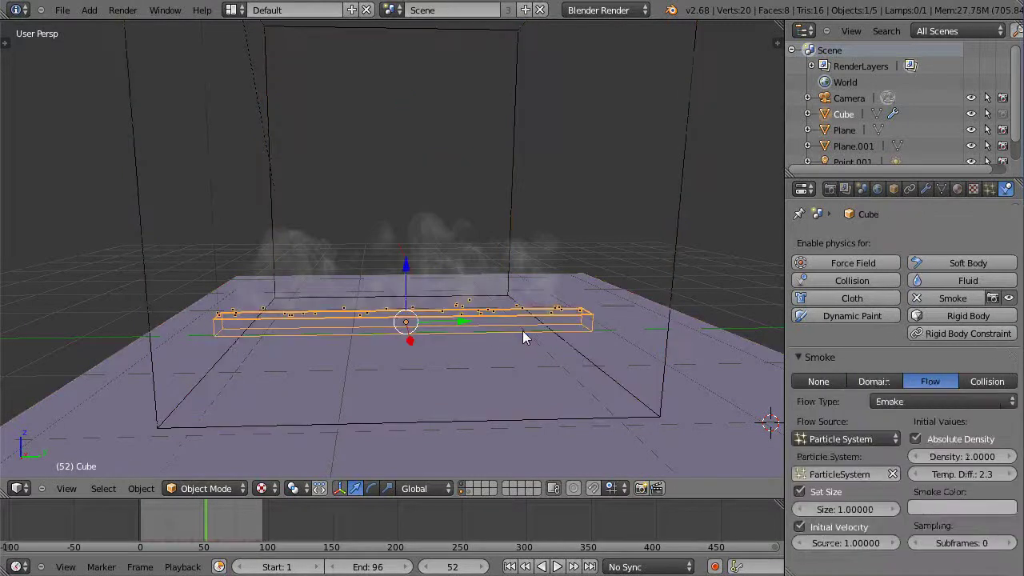
click(990, 188)
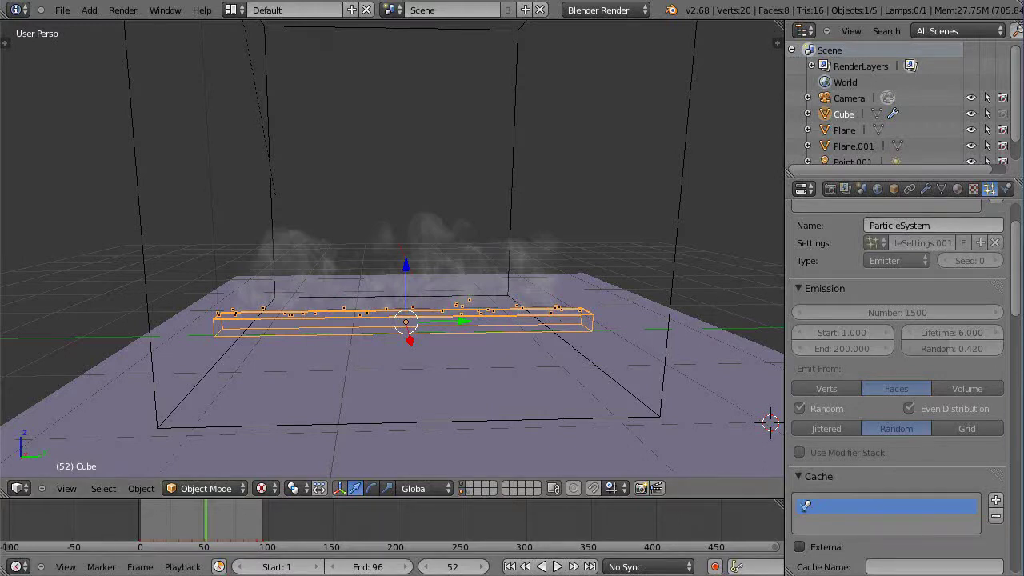
Switch to Explorer and play SmokeFire1000particles85resolution2high6lifepoint1integration.avi
key(alt+Tab)
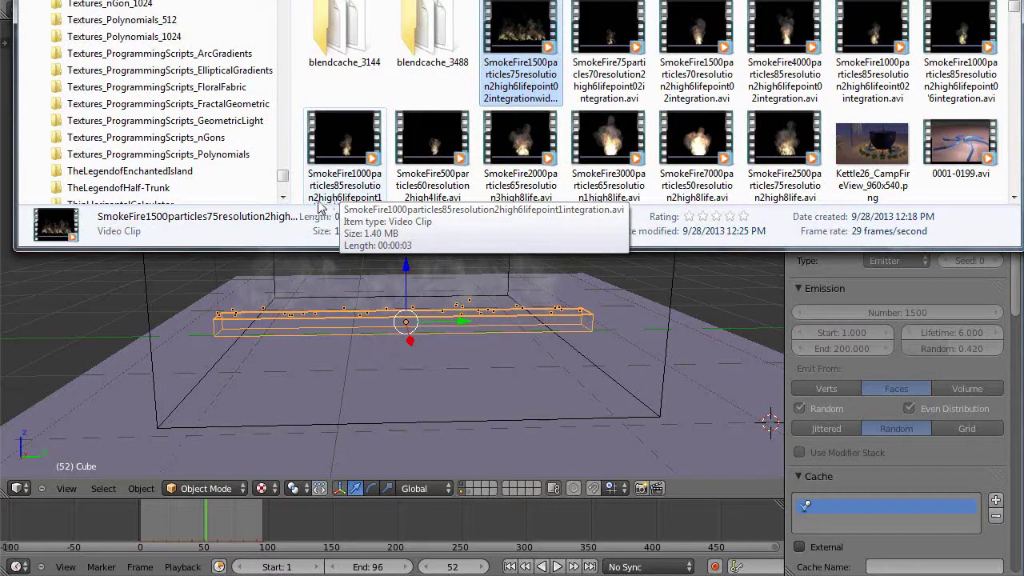
click(350, 150)
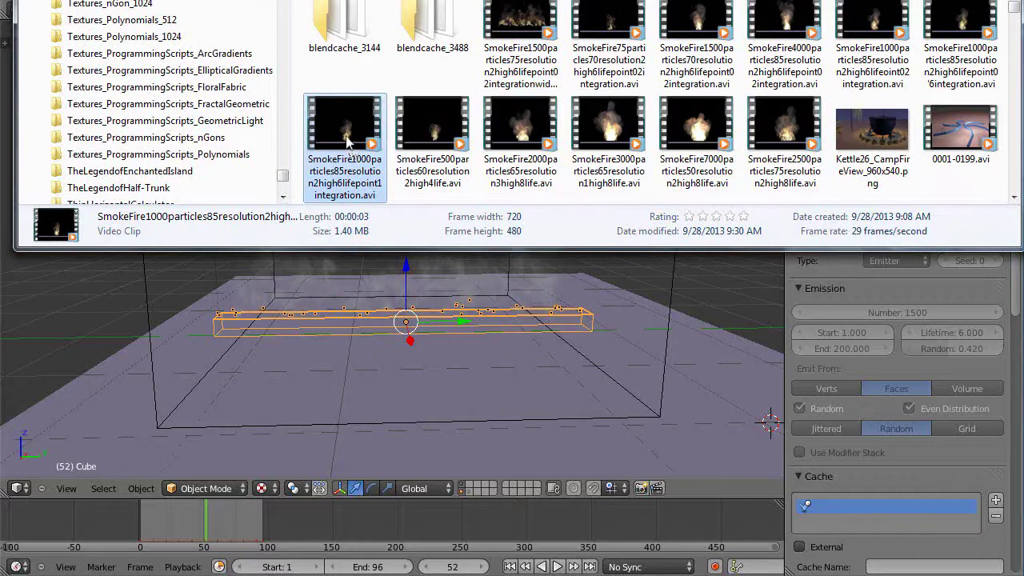
double_click(346, 133)
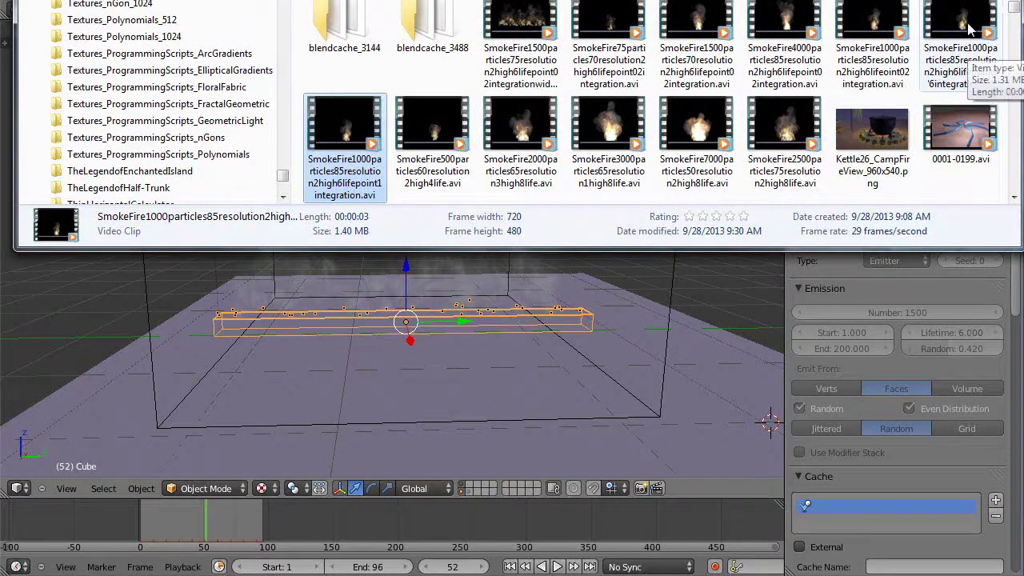
Play the 1000-particle, 85-resolution, point-06 integration clip at the end of the top row
double_click(965, 30)
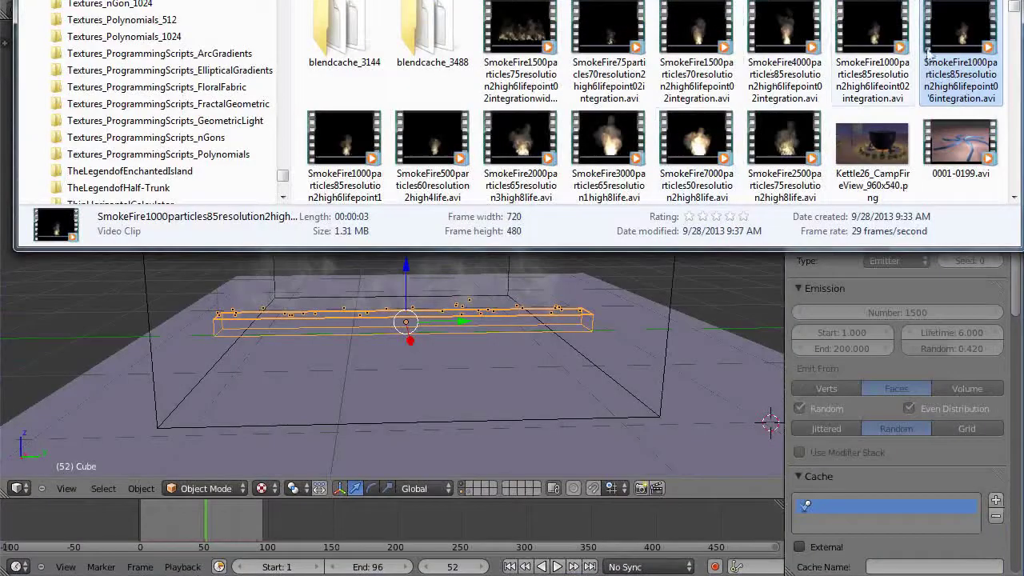
Play the point-02 integration clip SmokeFire1000particles85resolution2high6lifepoint02integration.avi
double_click(878, 46)
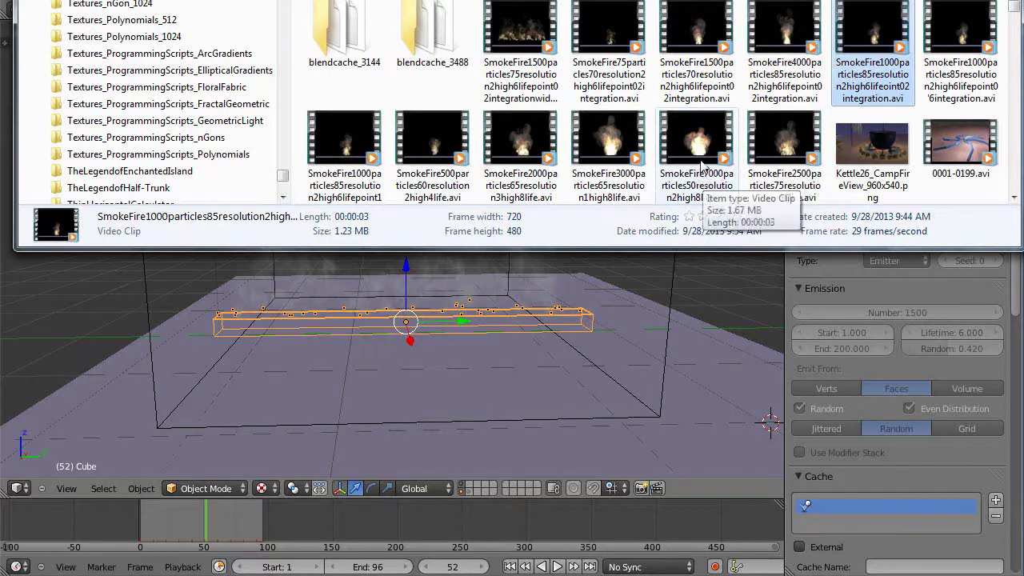
Play the SmokeFire7000particles50resolution2high8life render clip
double_click(694, 136)
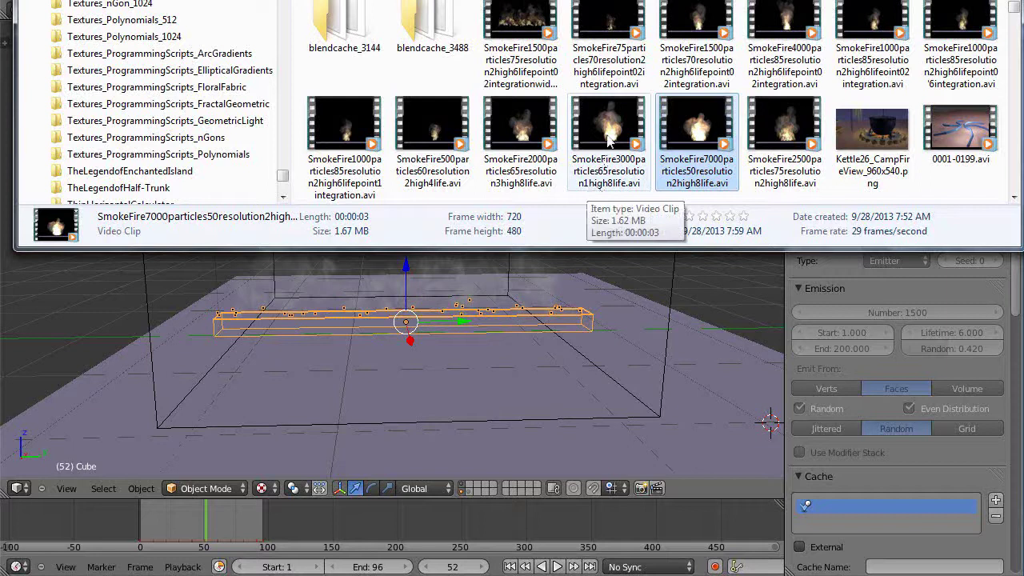
Select the smoke domain and lower its Smoke High Resolution divisions from 3 to 2
click(952, 293)
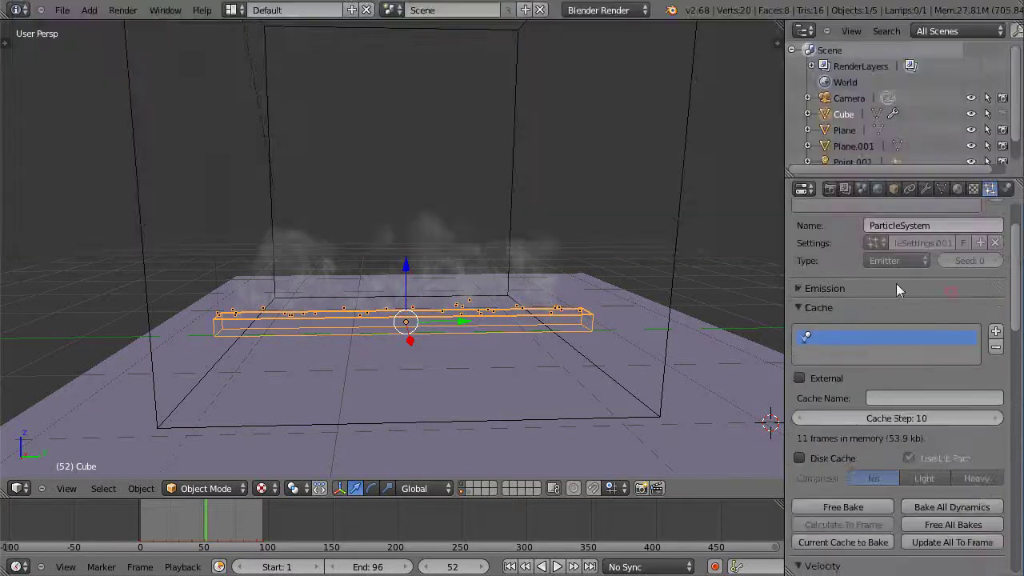
right_click(672, 294)
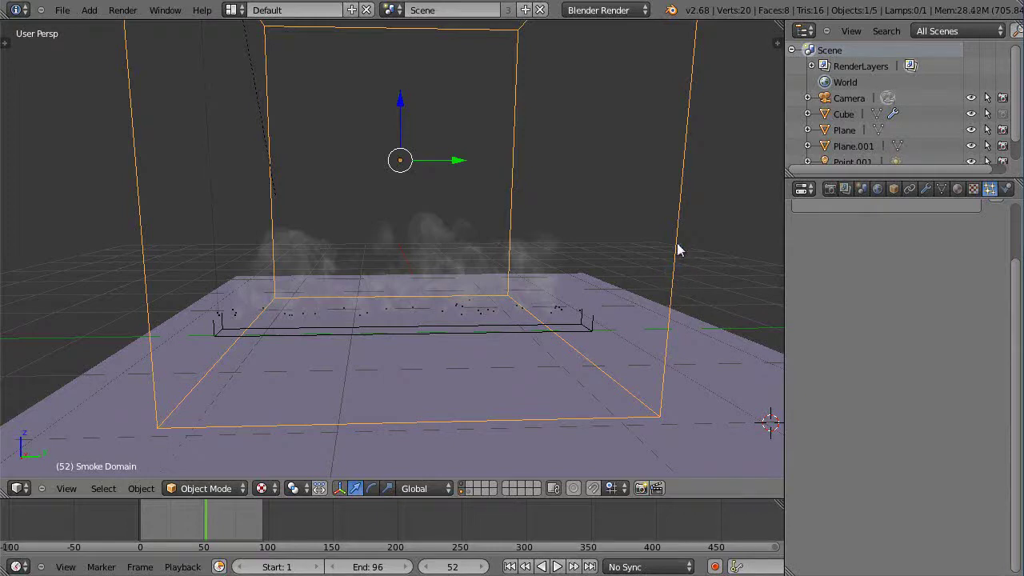
scroll(571, 223, down, 3)
click(1006, 189)
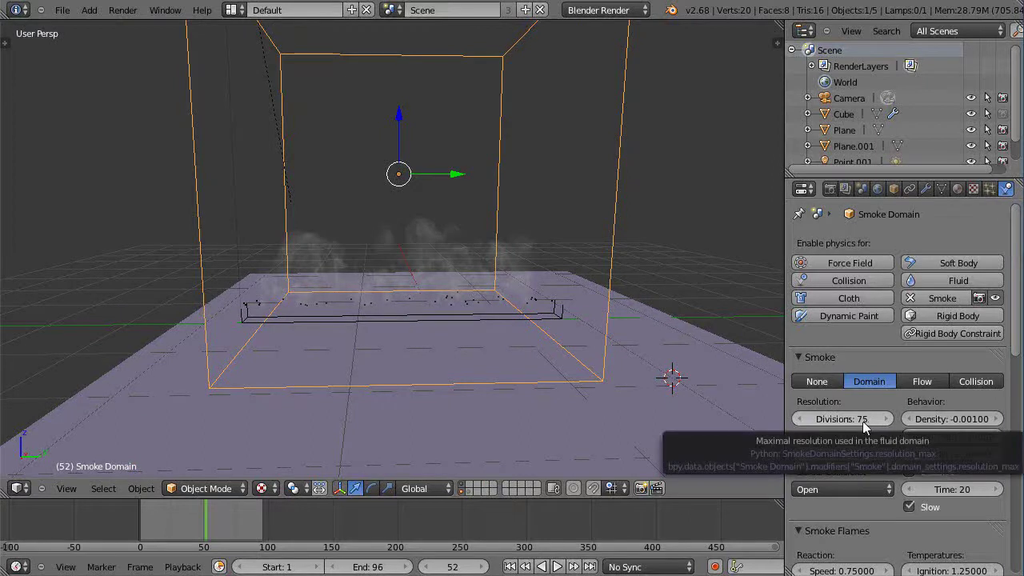
scroll(864, 426, down, 1)
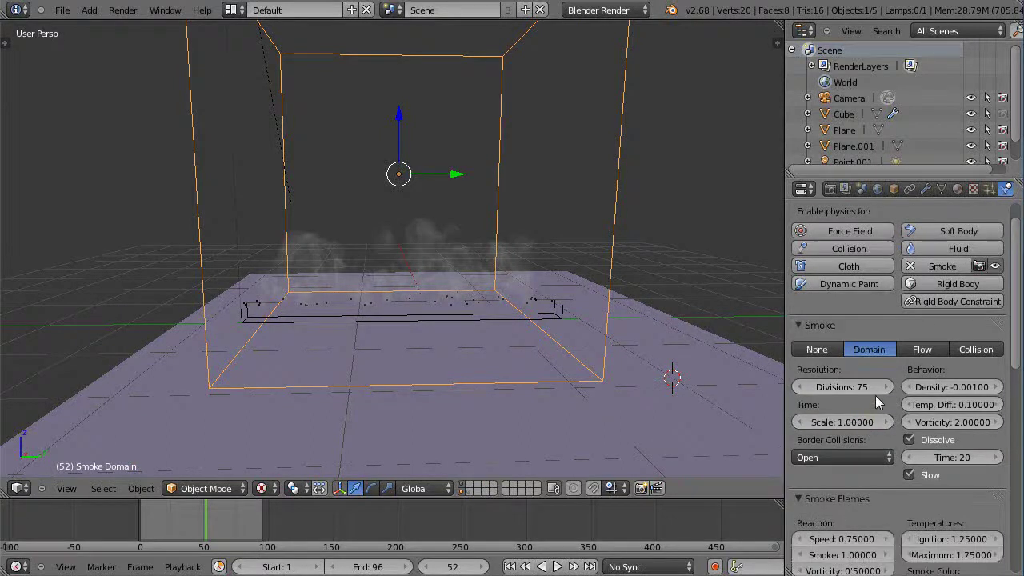
scroll(877, 402, down, 2)
scroll(877, 403, down, 5)
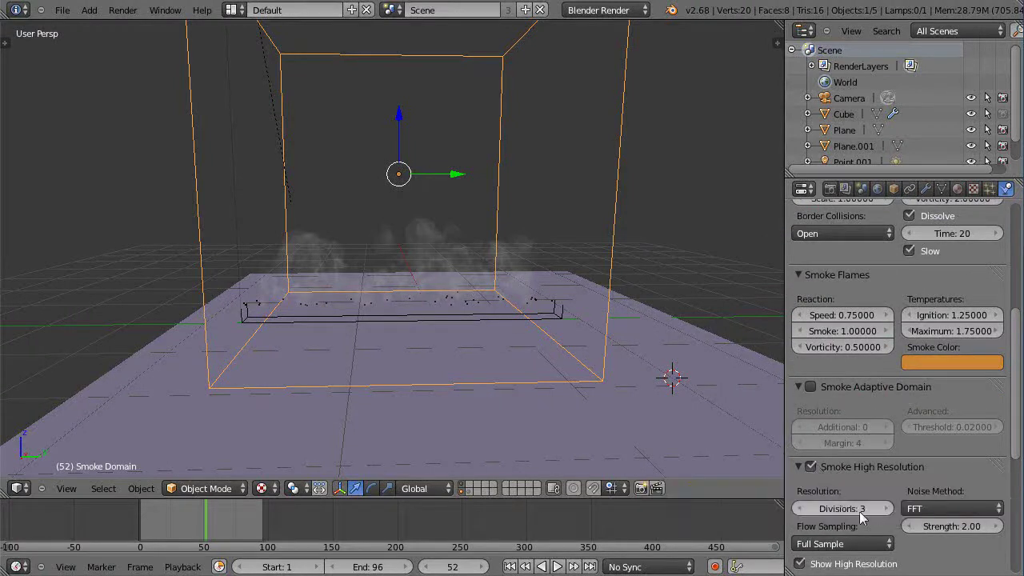
click(799, 508)
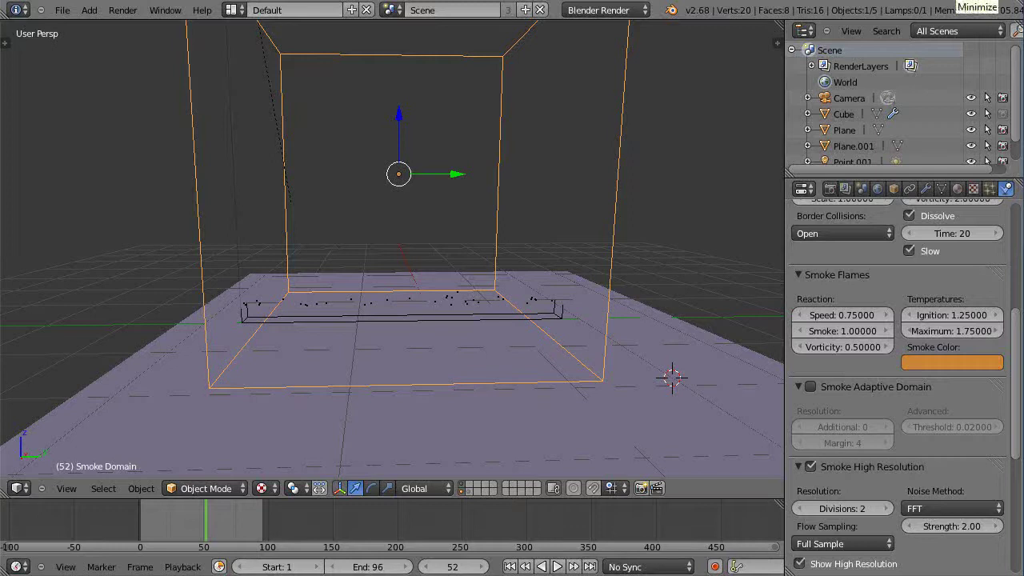
key(alt+Tab)
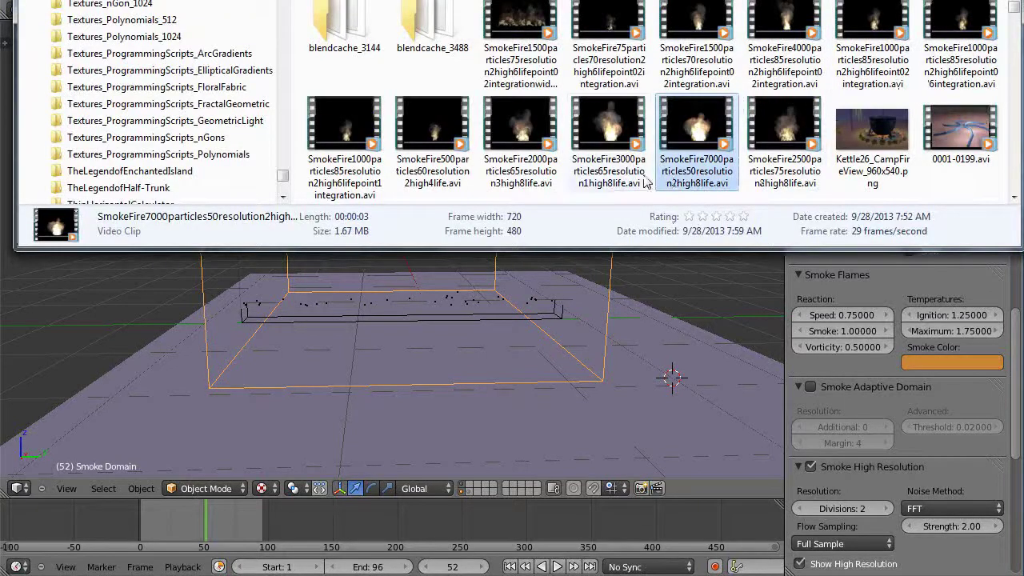
double_click(610, 134)
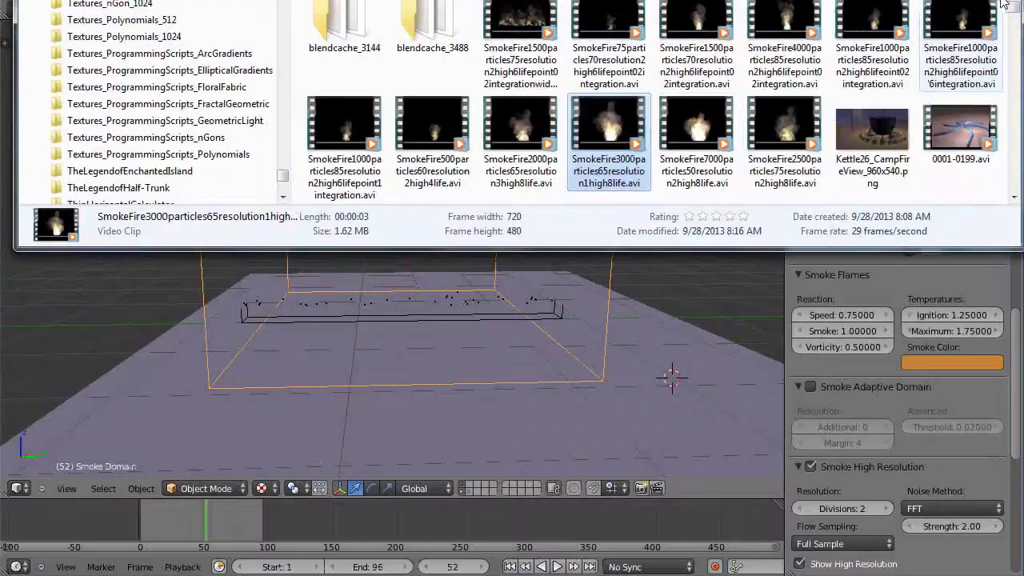
double_click(521, 132)
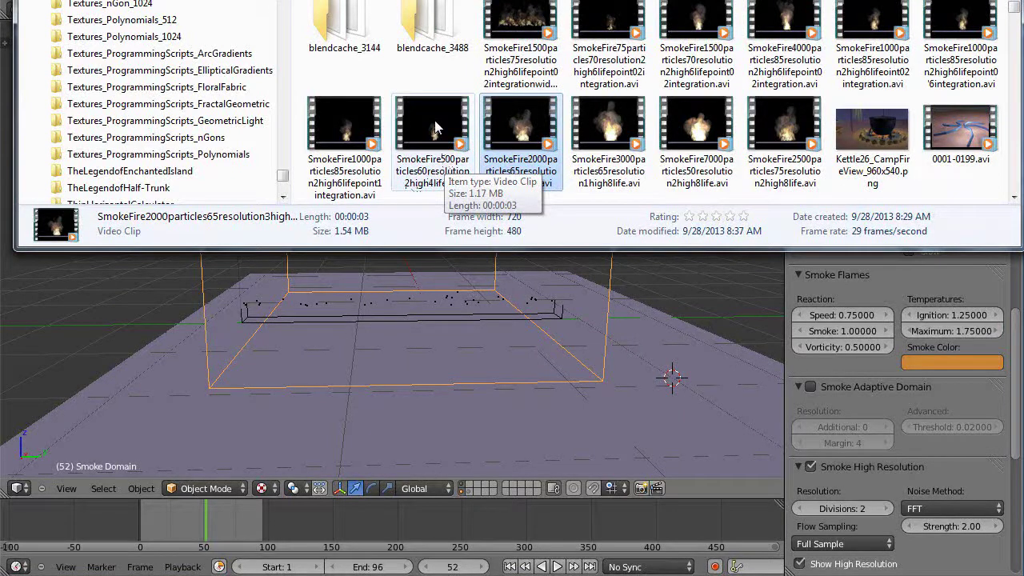
double_click(435, 122)
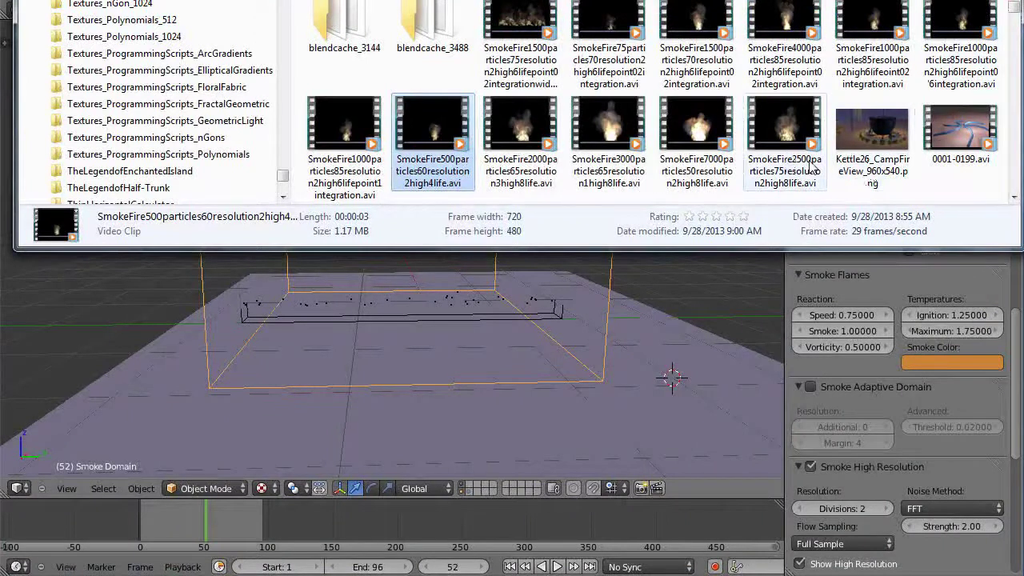
Play the SmokeFire2500 render clip to compare its smoke
double_click(785, 125)
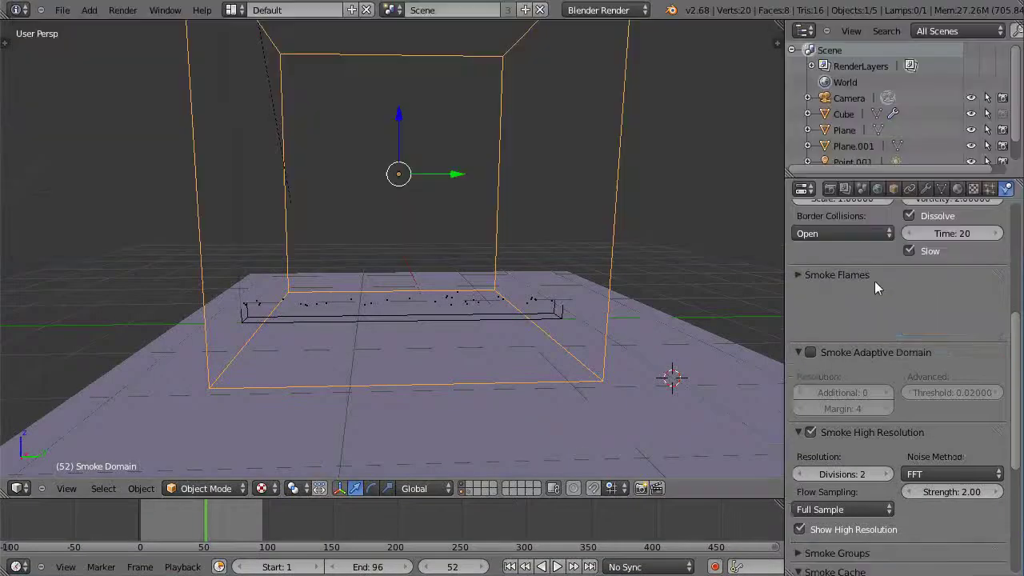
Review the domain material and its Density voxel data texture, down to integration step 0.020
click(957, 189)
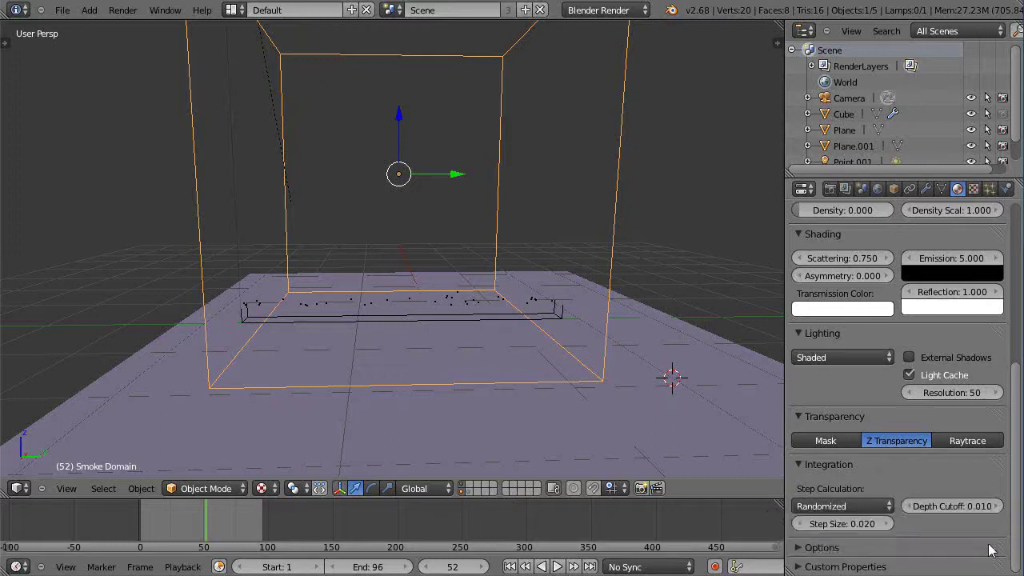
scroll(902, 415, up, 4)
scroll(903, 416, up, 4)
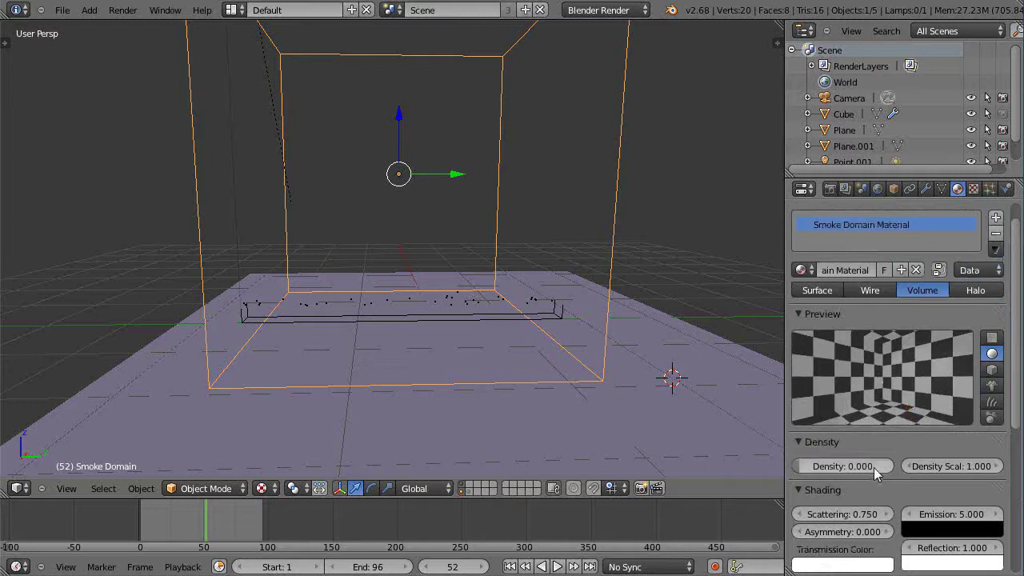
scroll(928, 420, up, 1)
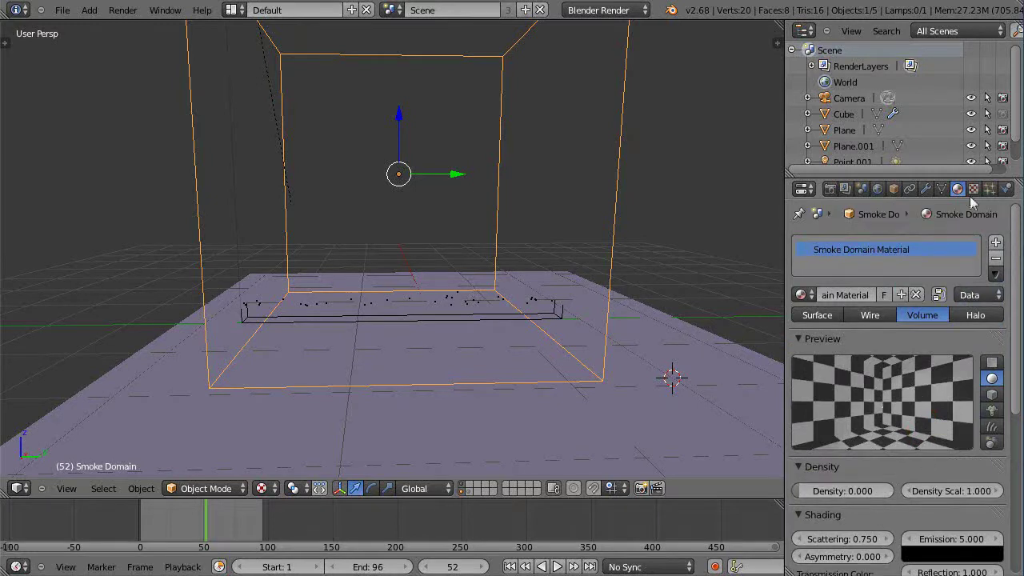
click(973, 189)
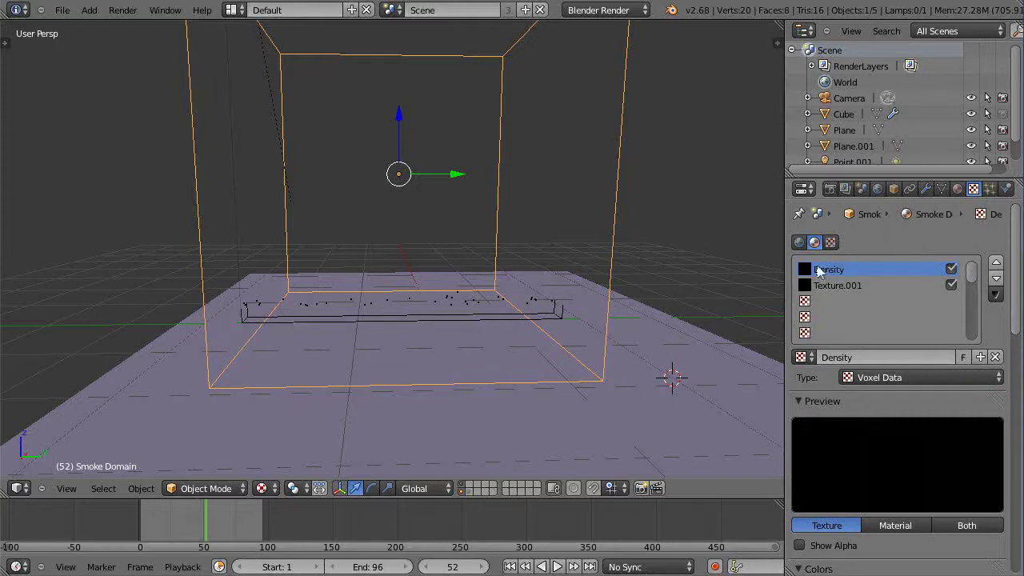
click(957, 188)
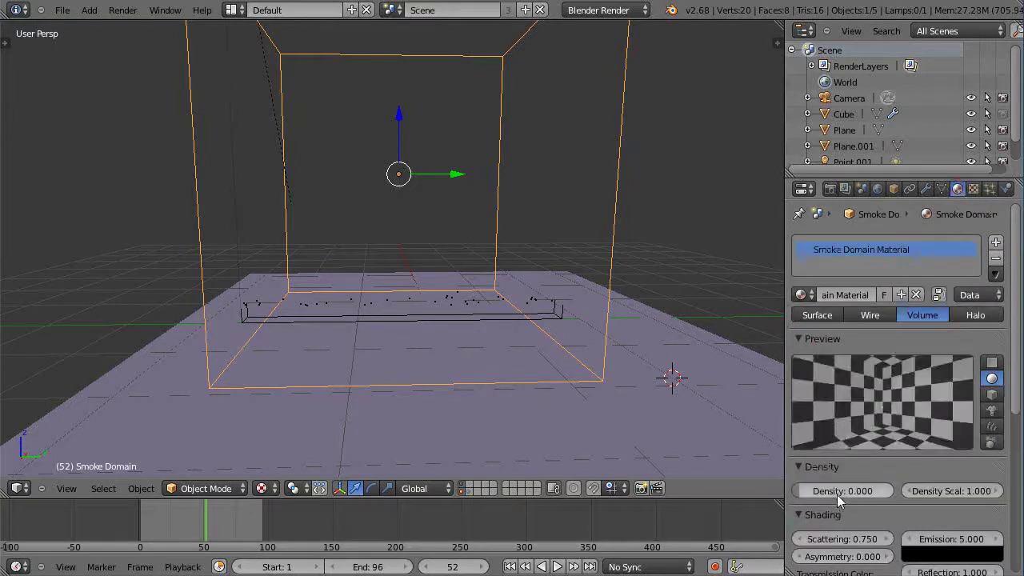
scroll(839, 463, down, 3)
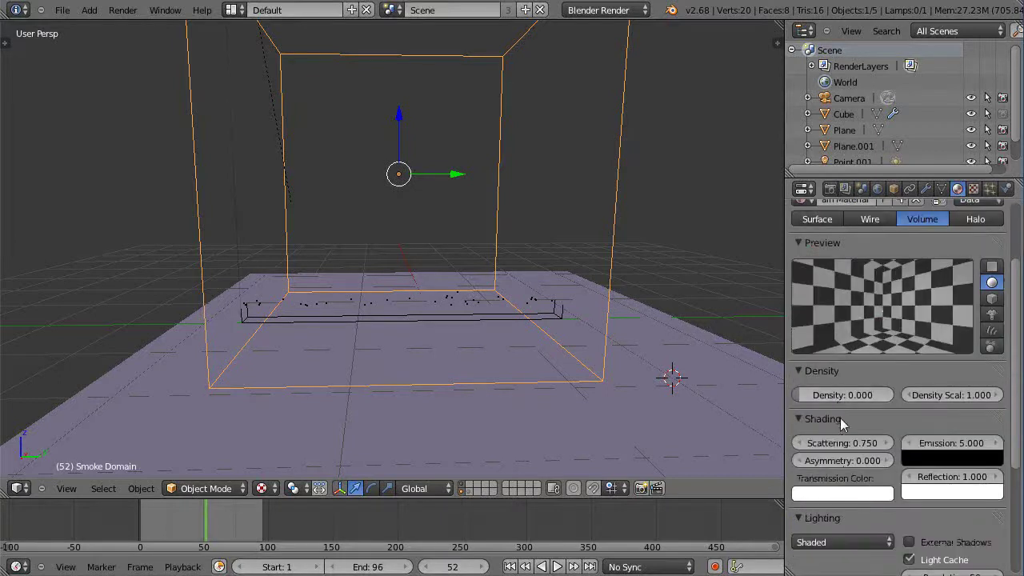
scroll(880, 412, down, 3)
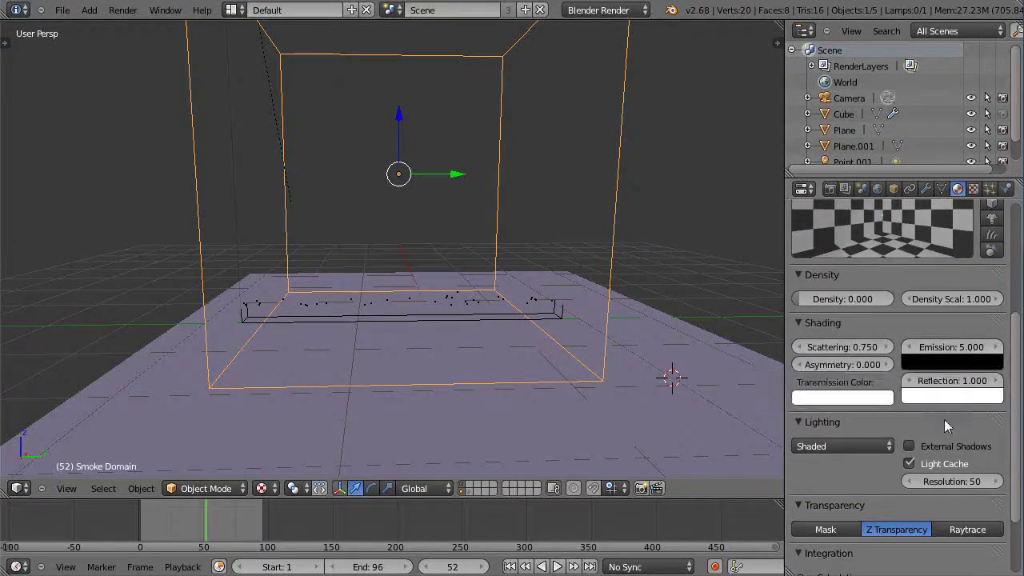
scroll(950, 419, down, 3)
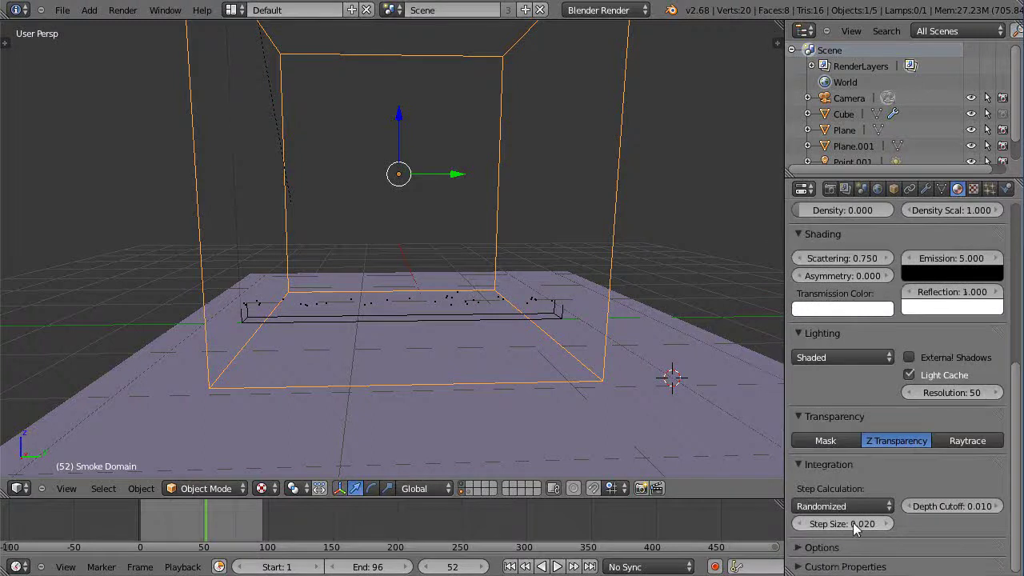